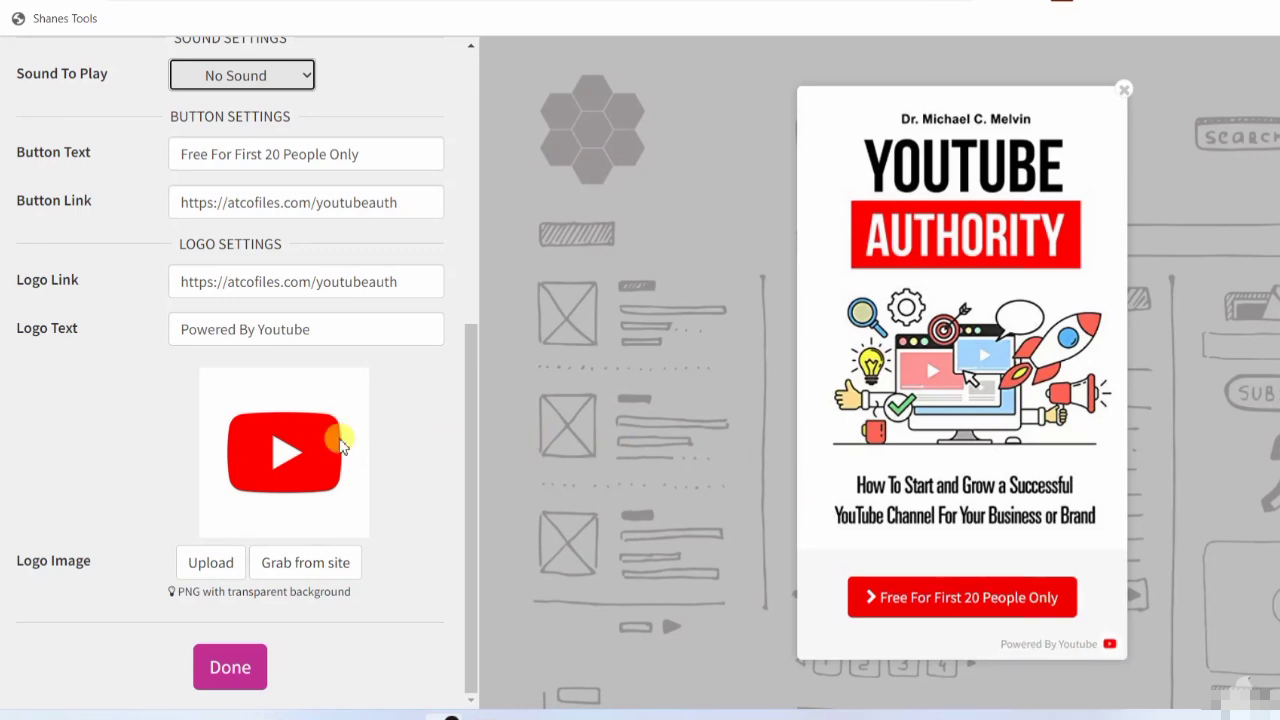
Review the YouTube Authority ad's general, design and tracking settings.
scroll(338, 435, "up", 5)
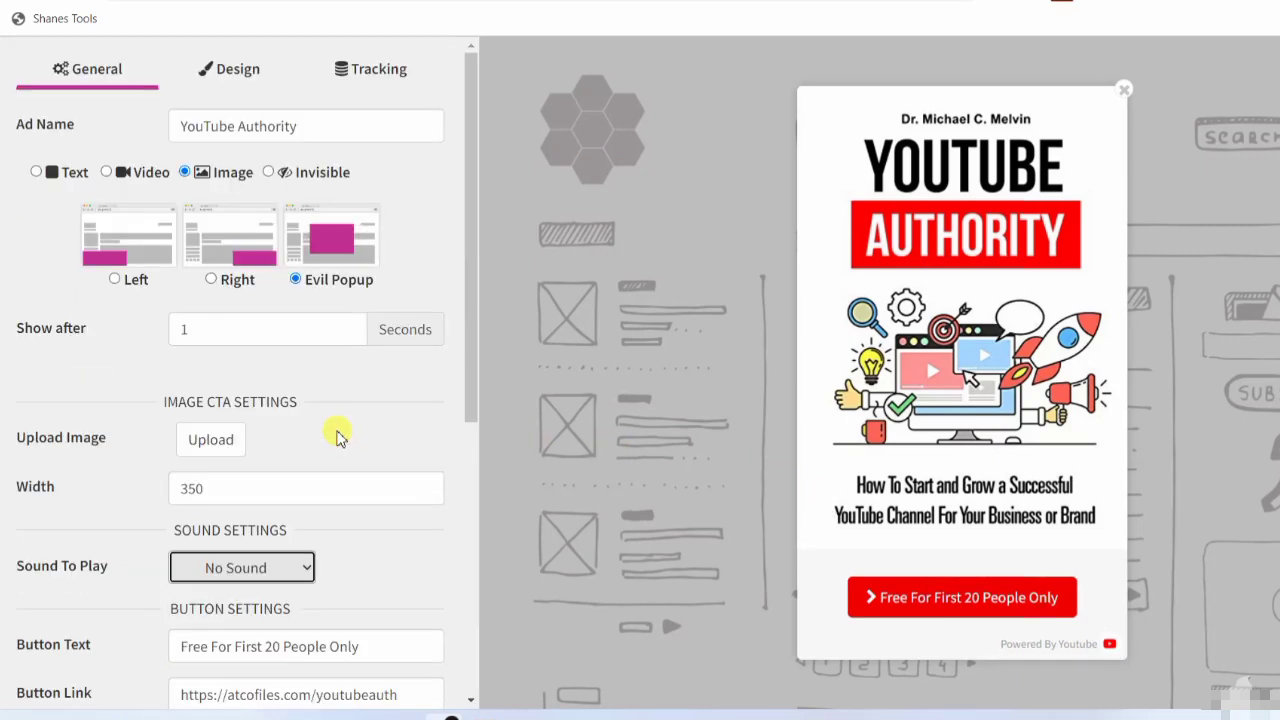
left_click(230, 80)
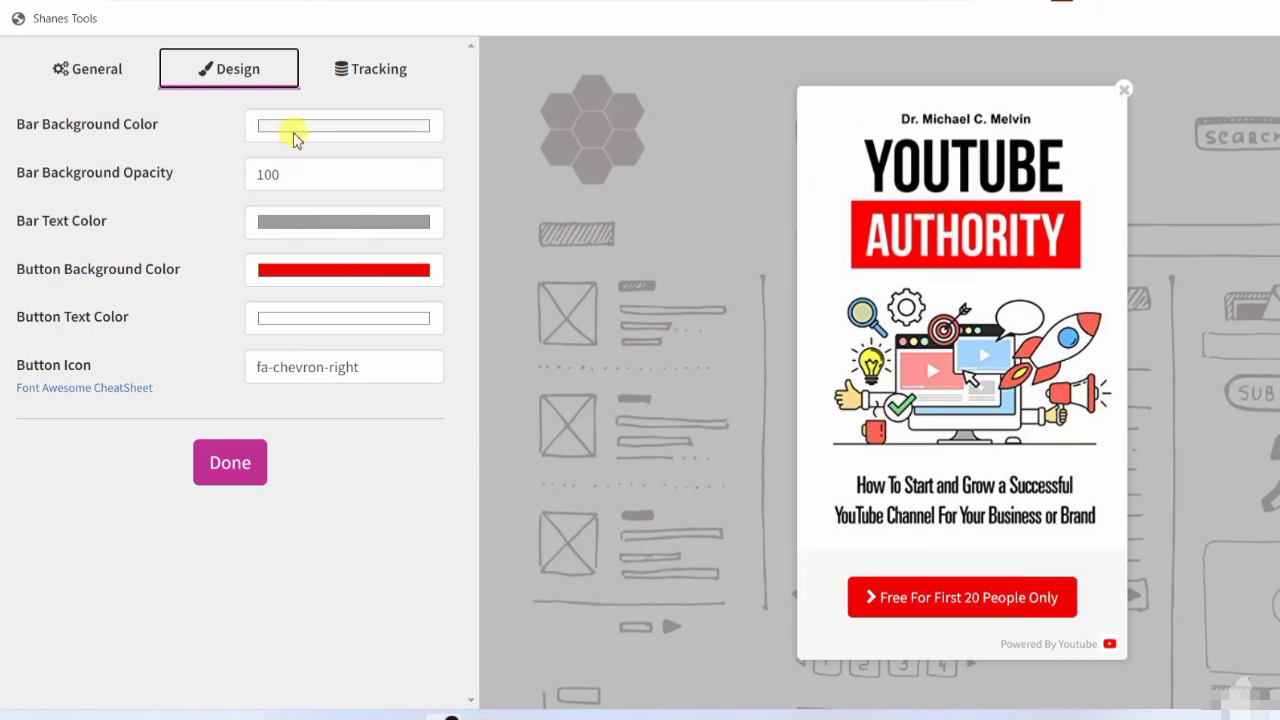
left_click(379, 80)
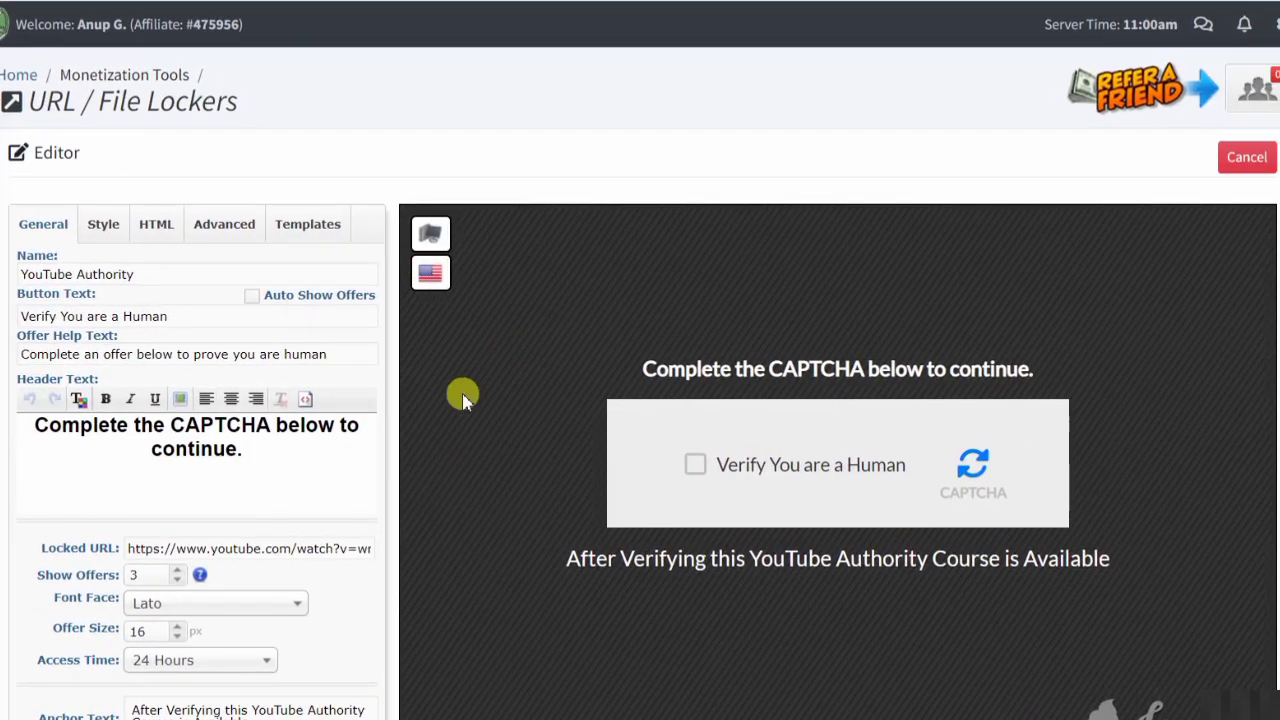
In CPAGrip, review the YouTube Authority locker's general settings and the CAPTCHA entry among its templates.
scroll(893, 316, "down", 2)
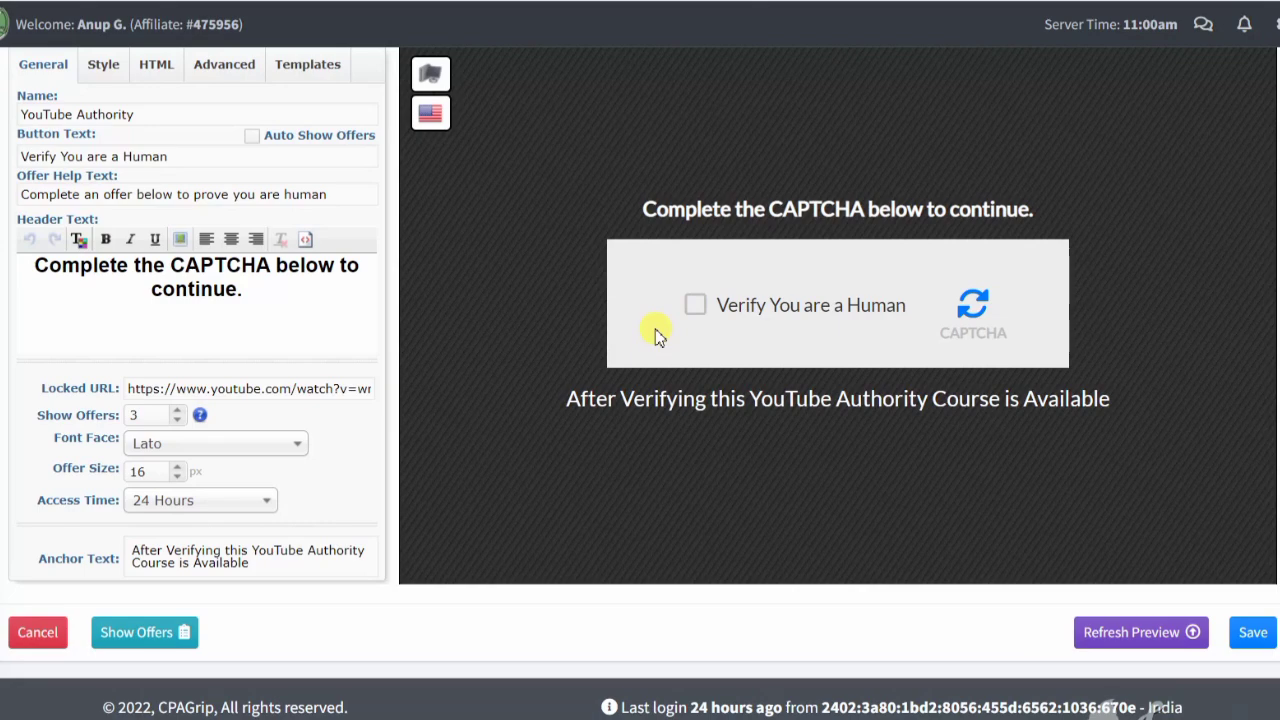
scroll(645, 295, "up", 2)
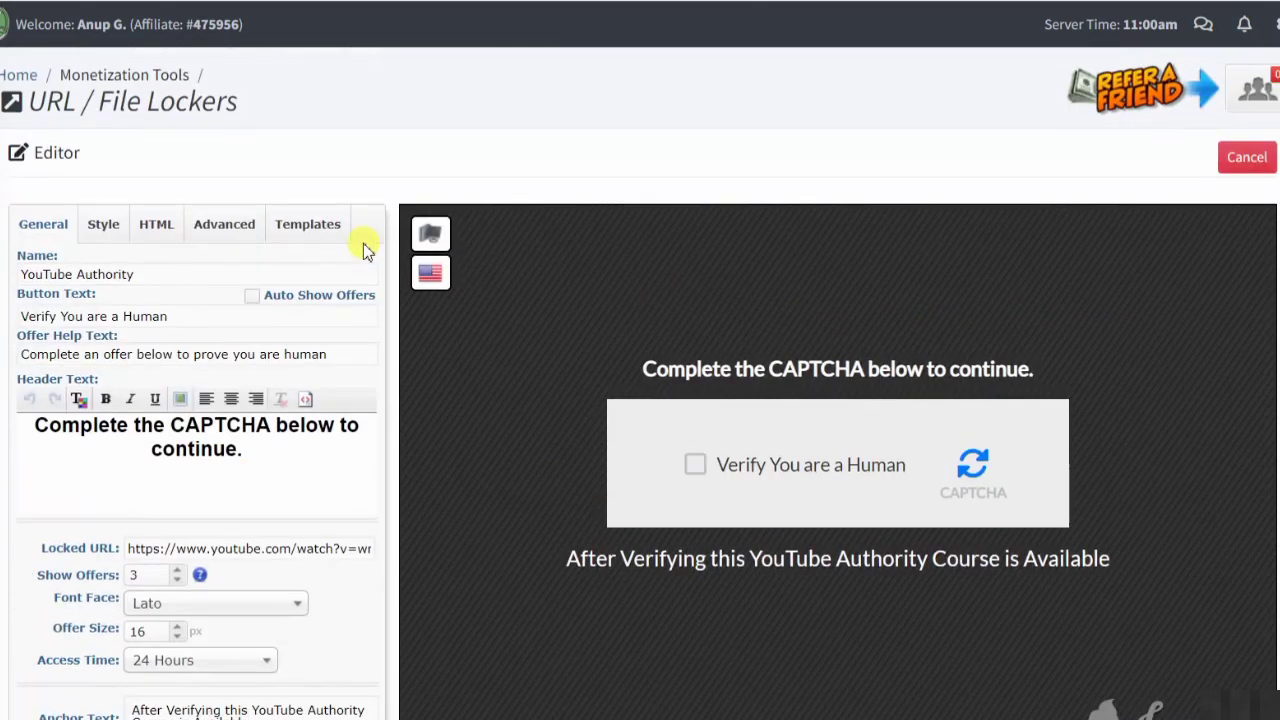
left_click(318, 226)
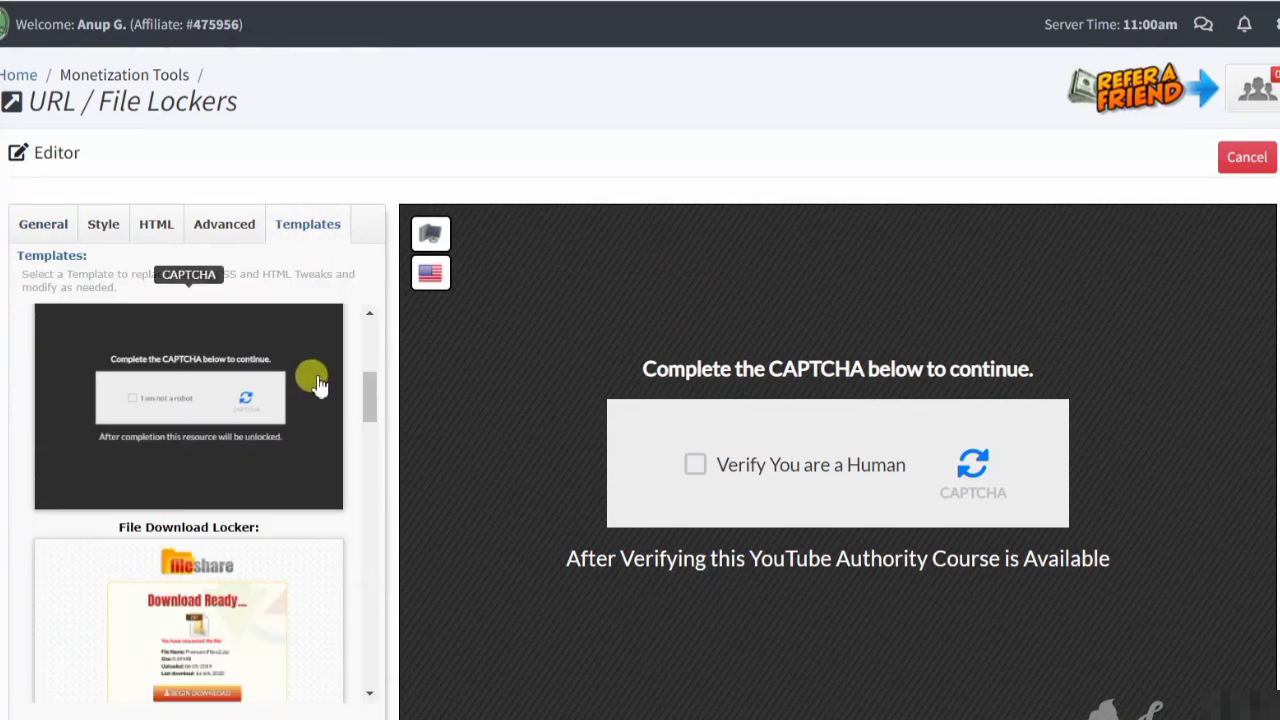
scroll(314, 385, "up", 3)
scroll(314, 390, "down", 3)
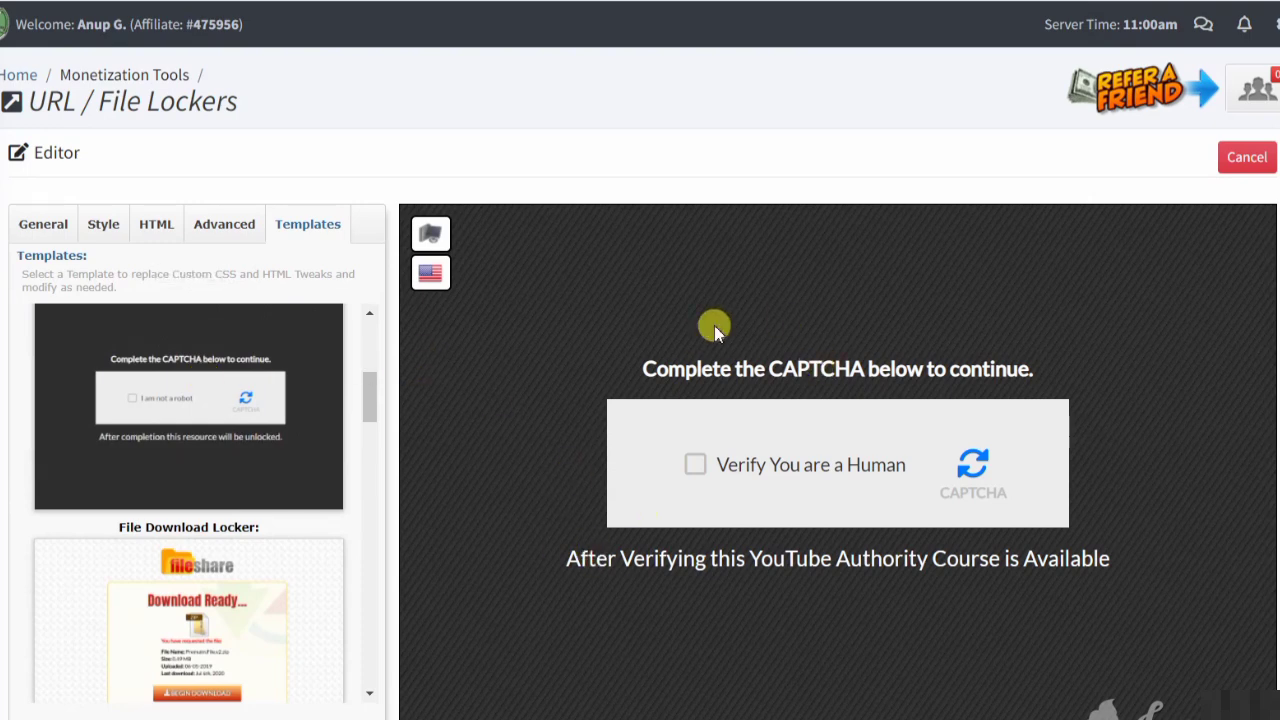
left_click(58, 226)
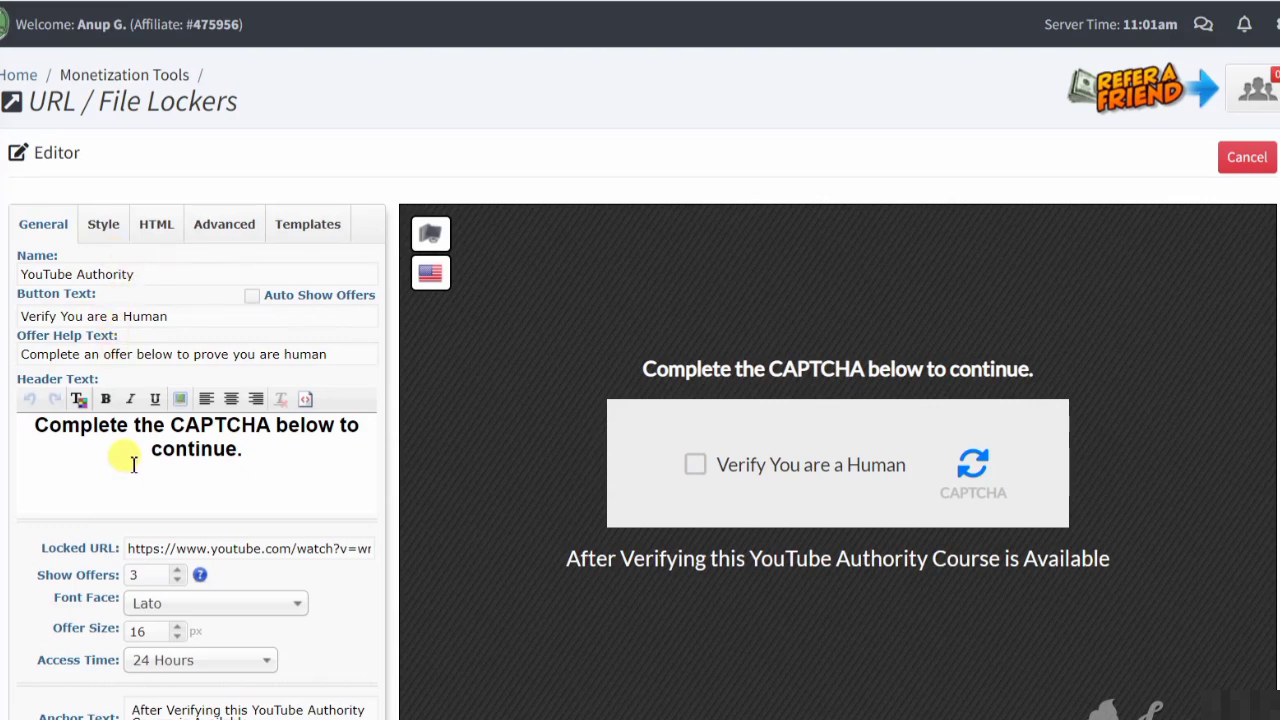
Display the list of offers for this locker, examine the India offers, and hide the list again.
scroll(130, 450, "down", 2)
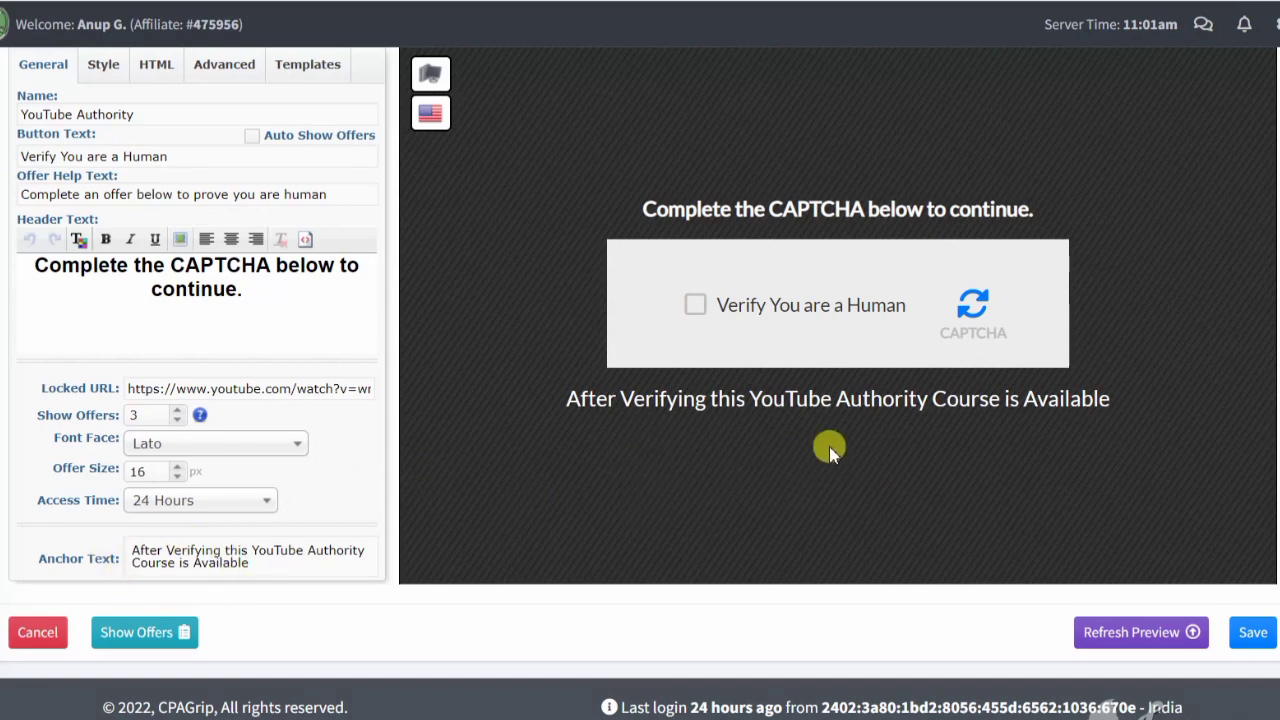
left_click(160, 632)
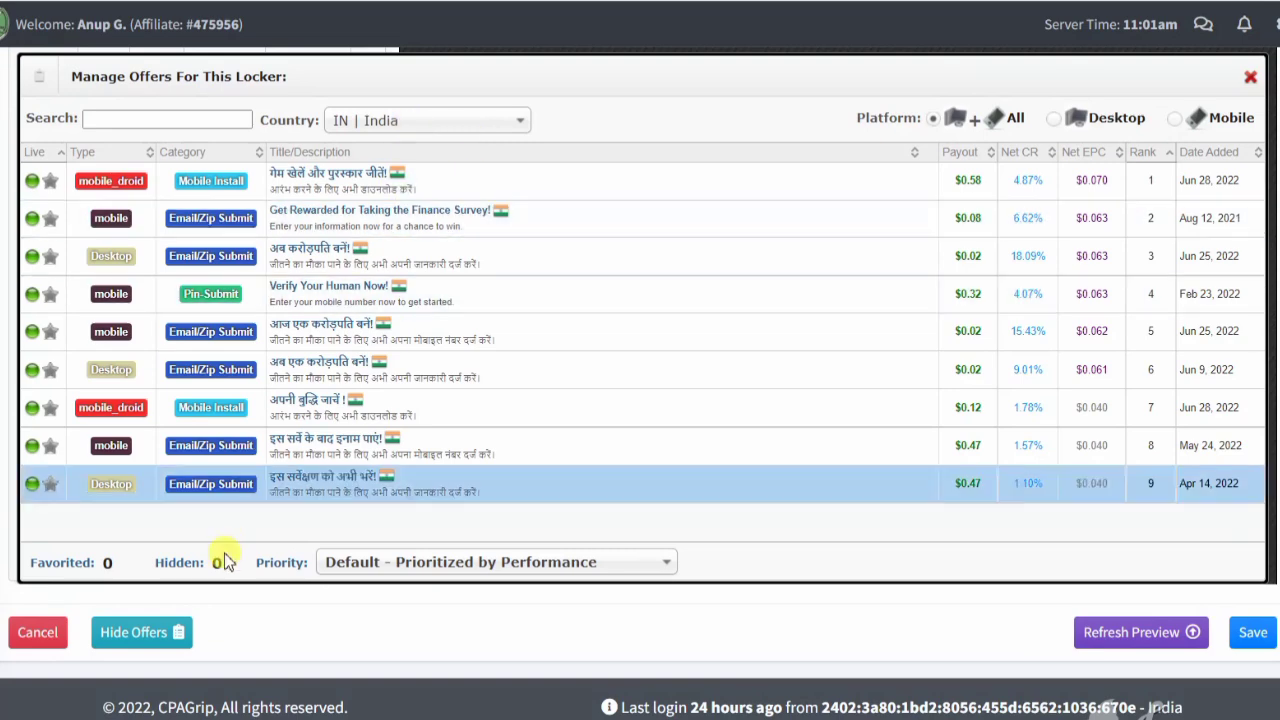
left_click(145, 636)
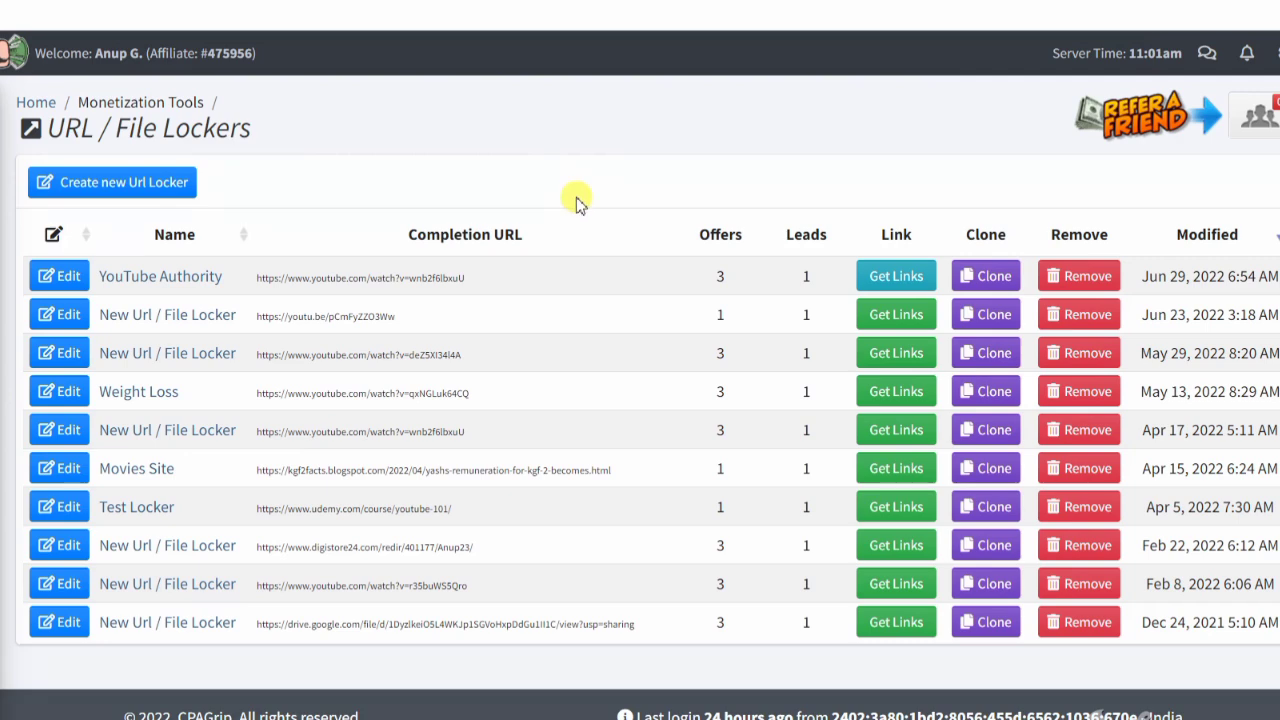
Generate the YouTube Authority locker's link and copy it.
left_click(885, 280)
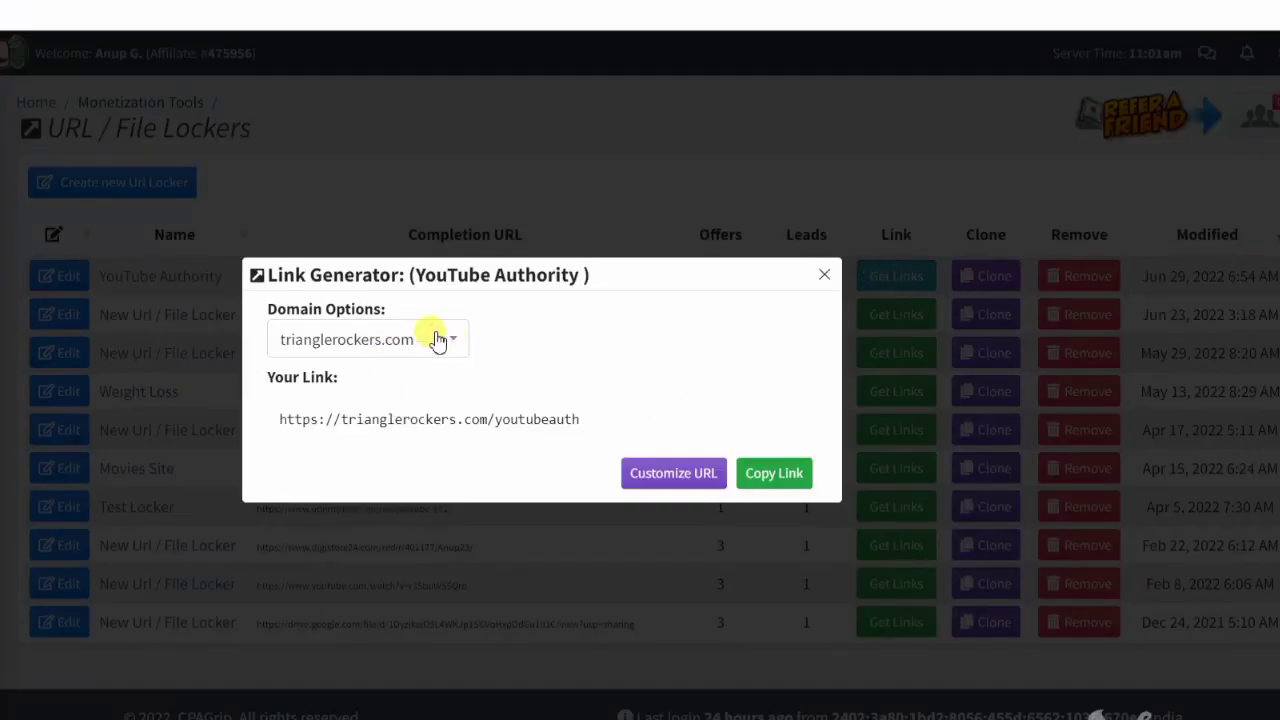
left_click(779, 474)
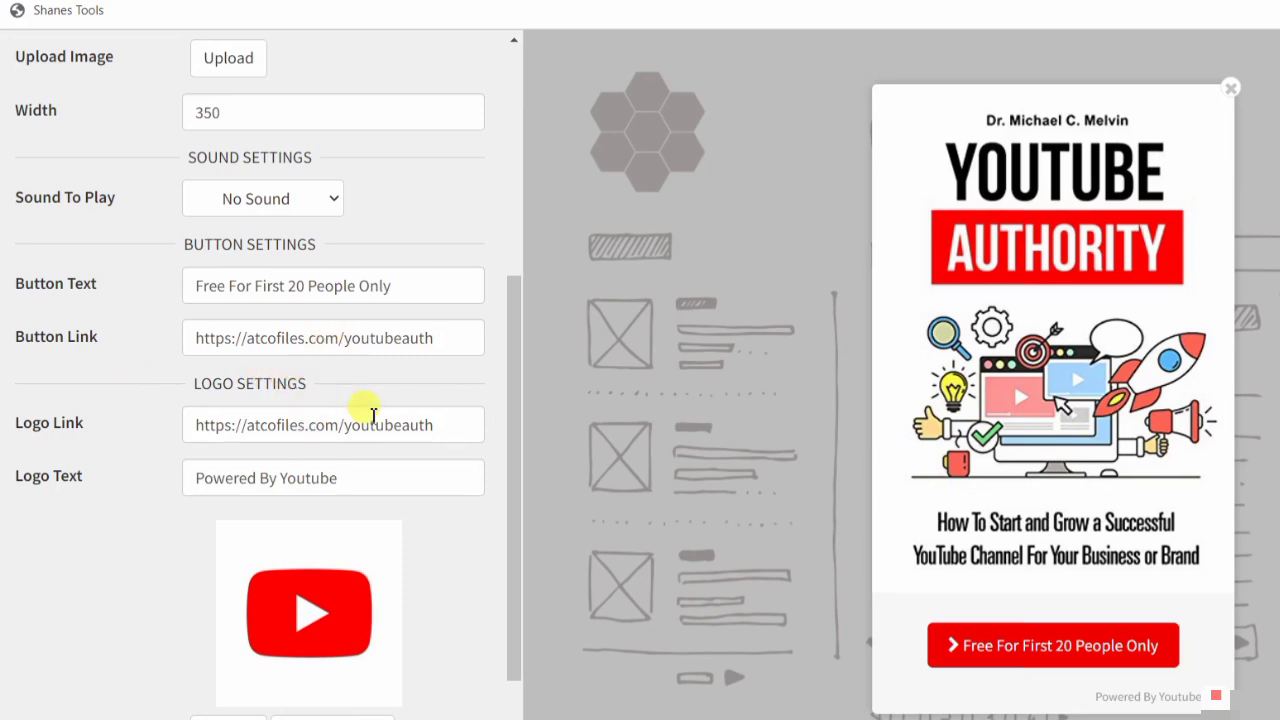
Check the ad's button and logo settings, and examine how its popup displays over the GRIN article.
scroll(372, 412, "down", 1)
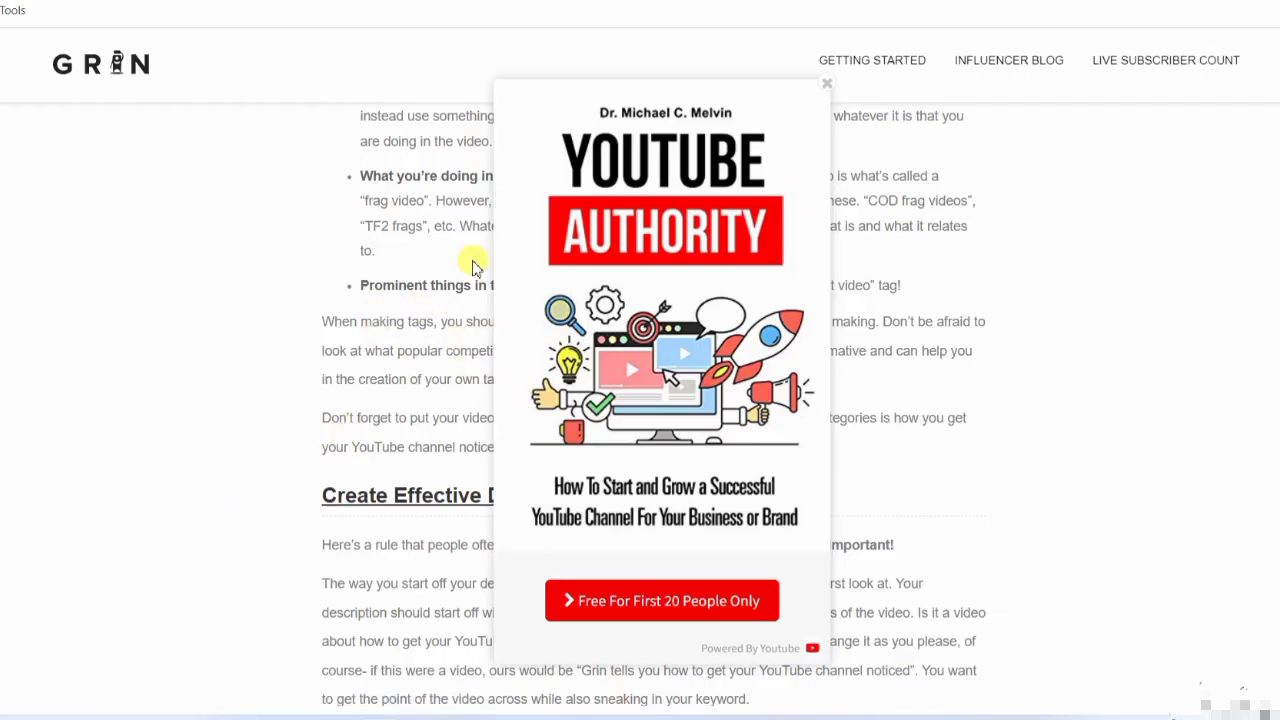
scroll(443, 260, "down", 5)
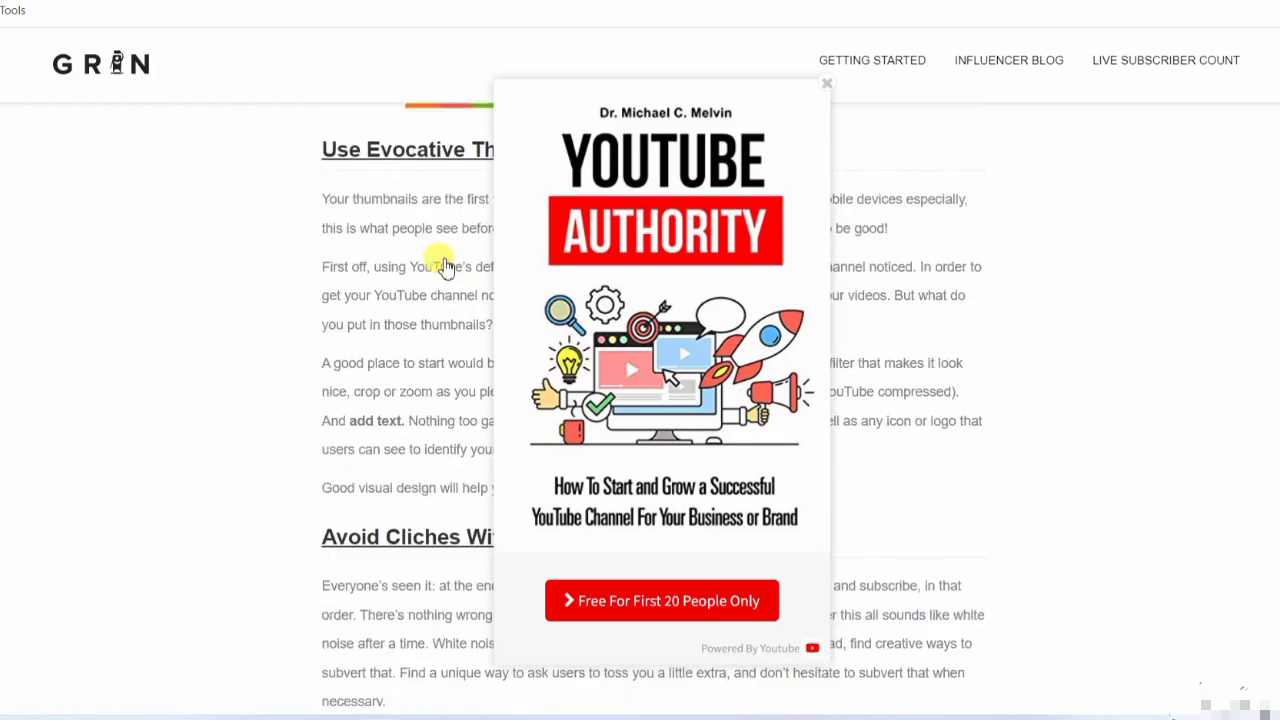
scroll(443, 263, "up", 5)
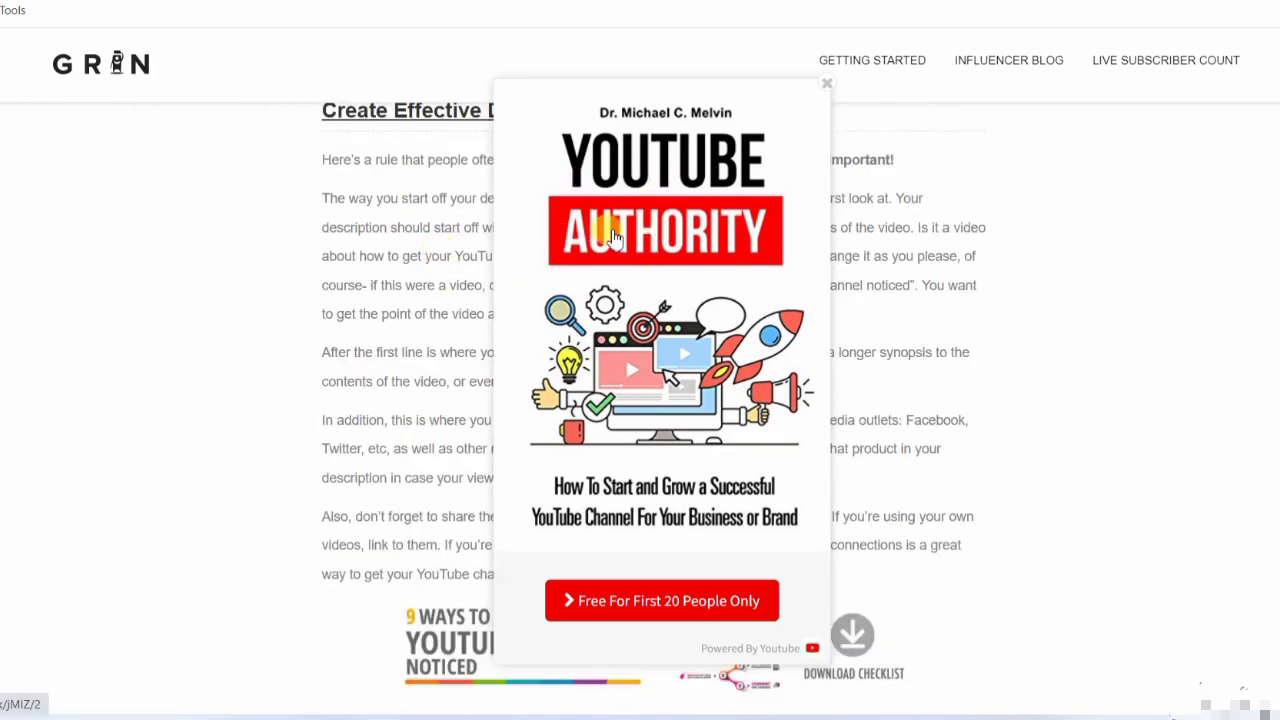
Examine the first page of Google results for "how to grow a youtube channel fast".
left_click(430, 2)
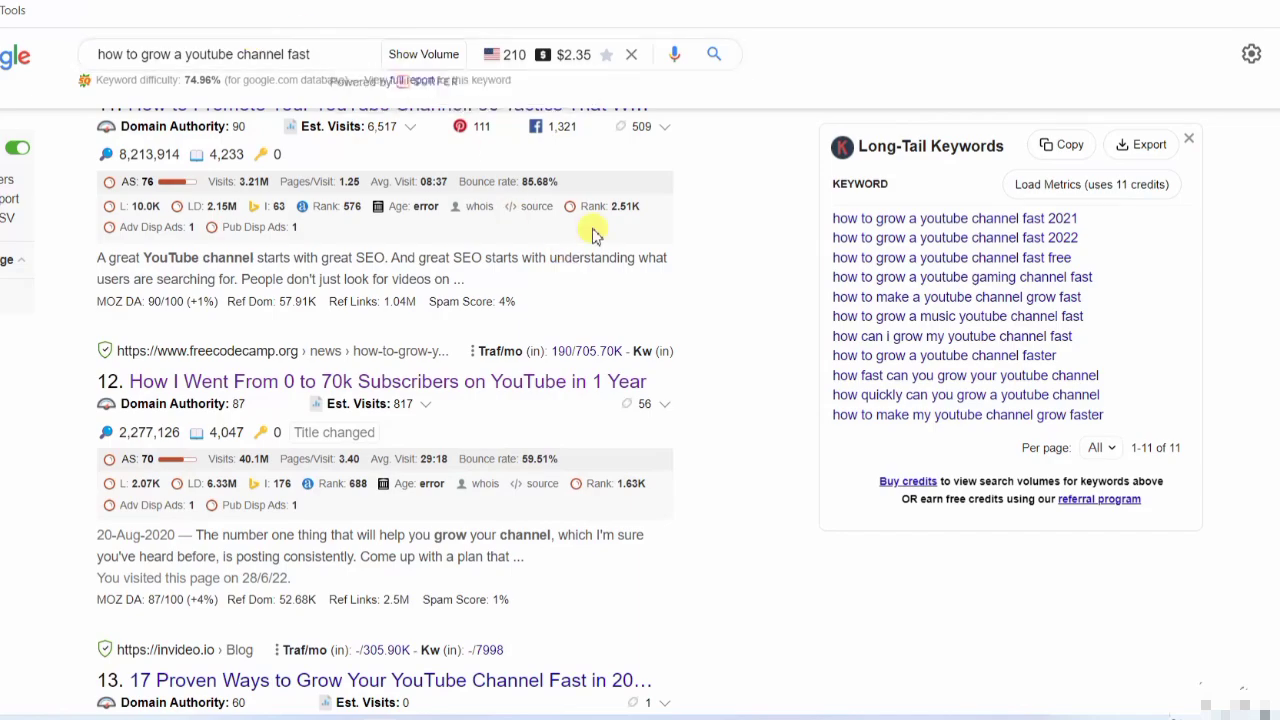
scroll(591, 220, "up", 8)
scroll(592, 232, "up", 12)
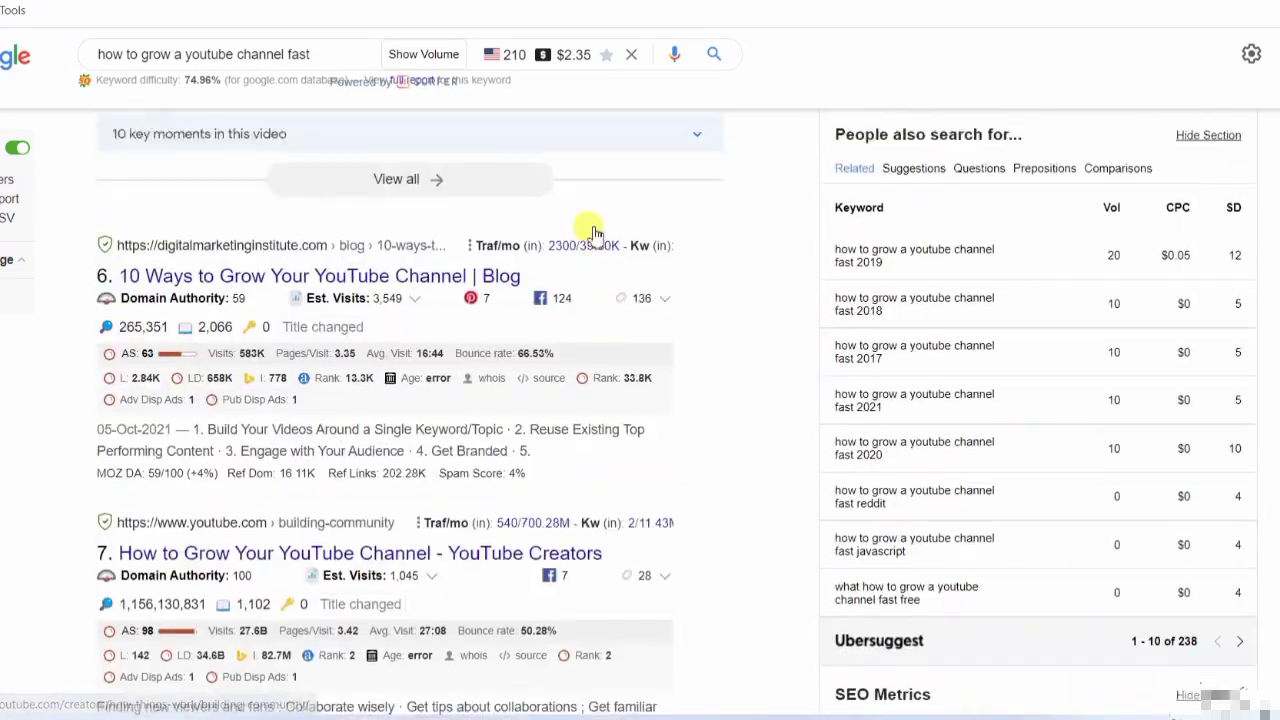
scroll(592, 297, "down", 12)
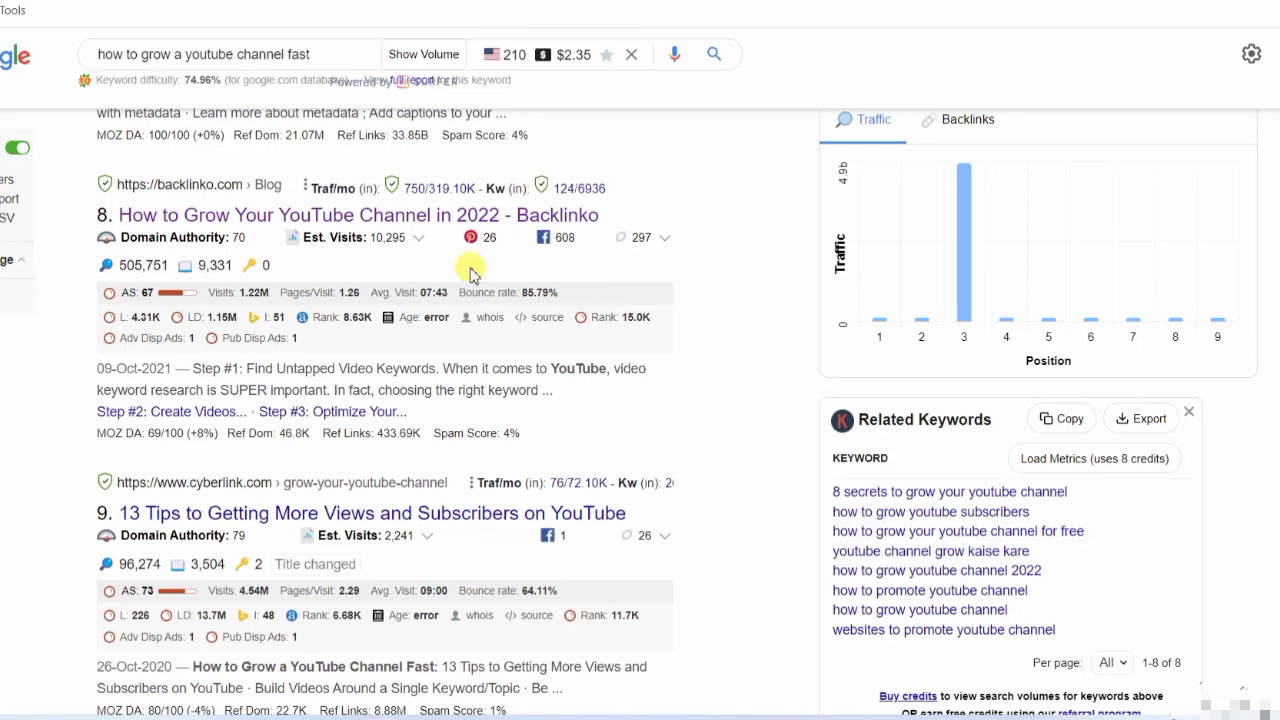
mouse_move(195, 250)
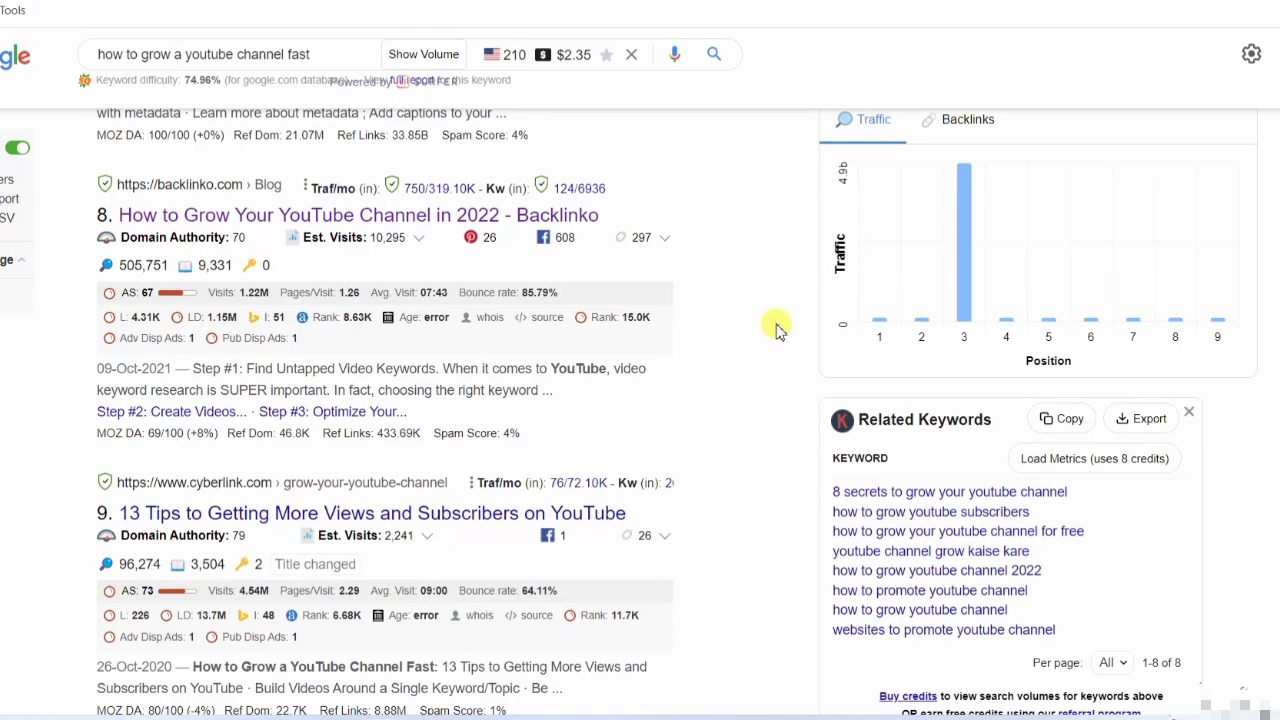
Go to page 7 of the Google results and look over the articles listed there.
scroll(778, 328, "down", 15)
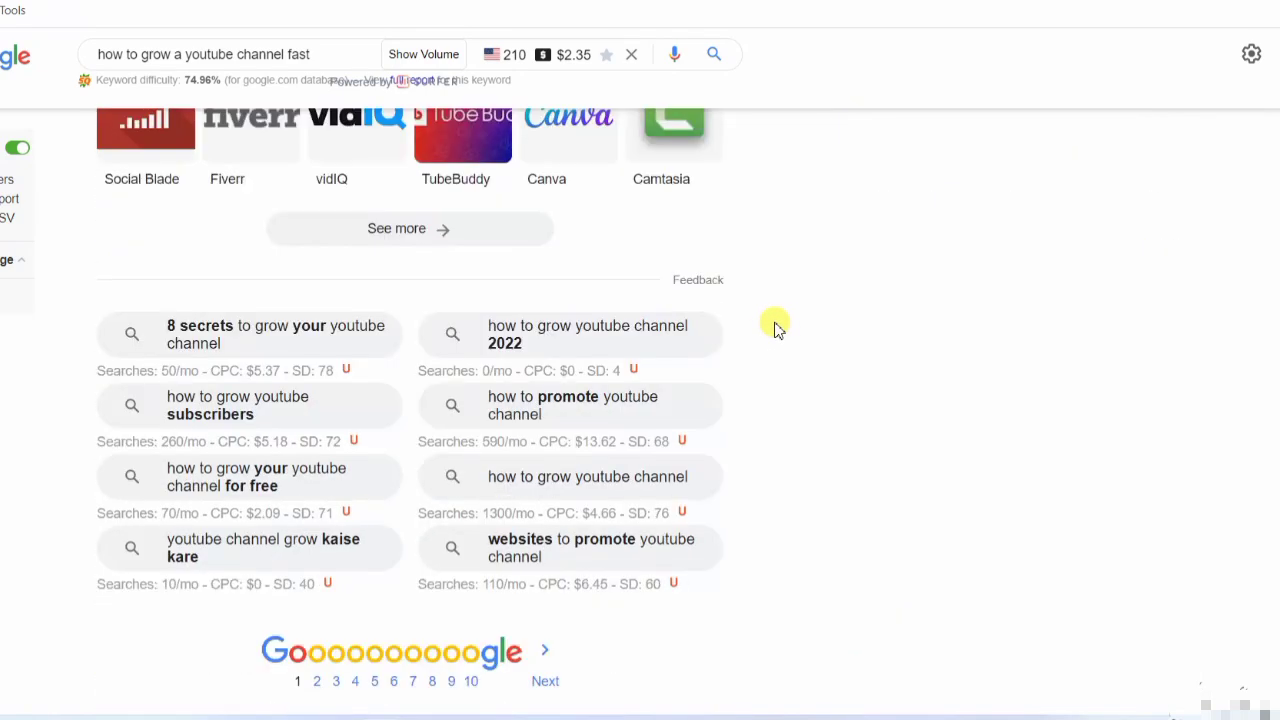
scroll(778, 328, "down", 2)
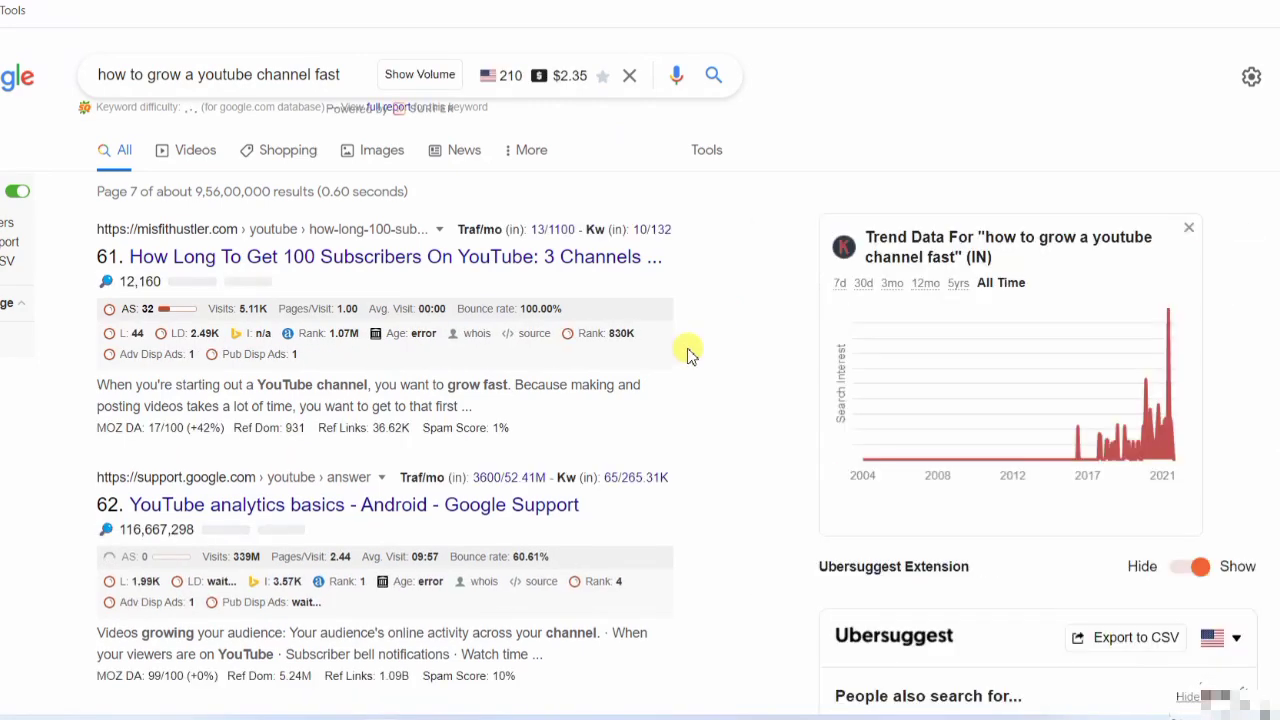
scroll(686, 351, "down", 2)
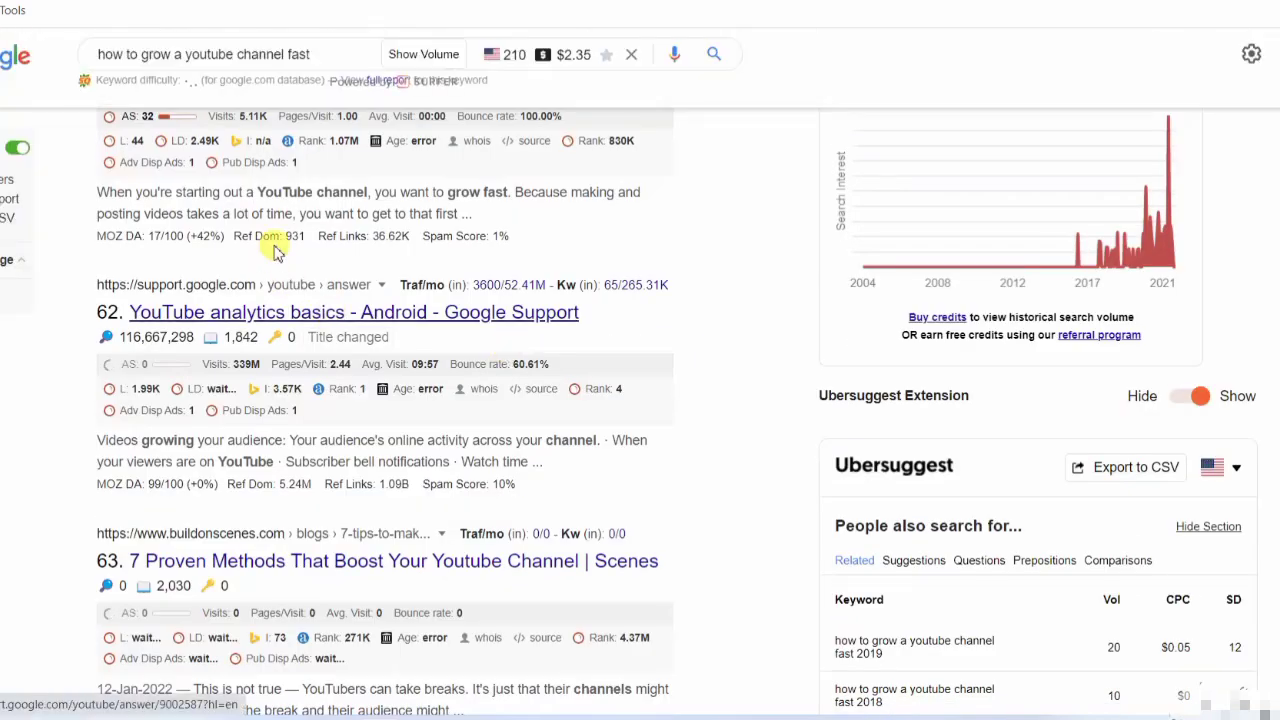
scroll(277, 246, "up", 2)
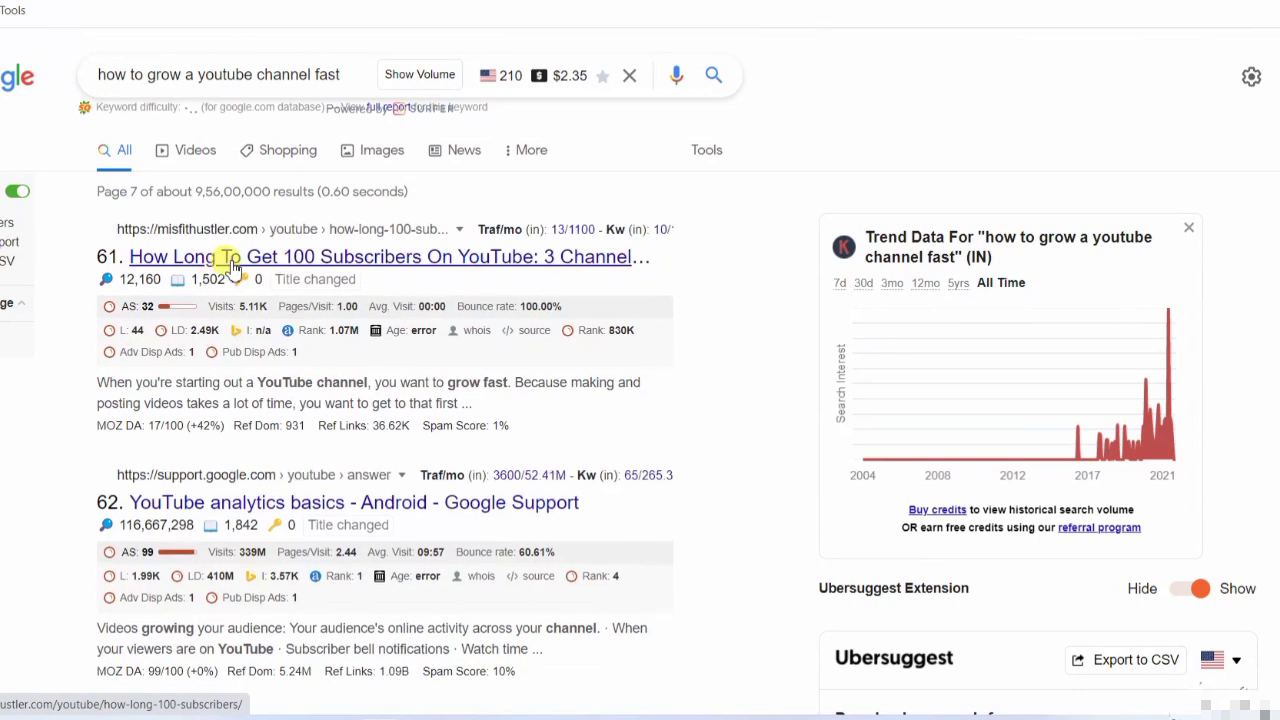
Open the "How Long To Get 100 Subscribers On YouTube" article from misfithustler.com and skim through it.
left_click(313, 258)
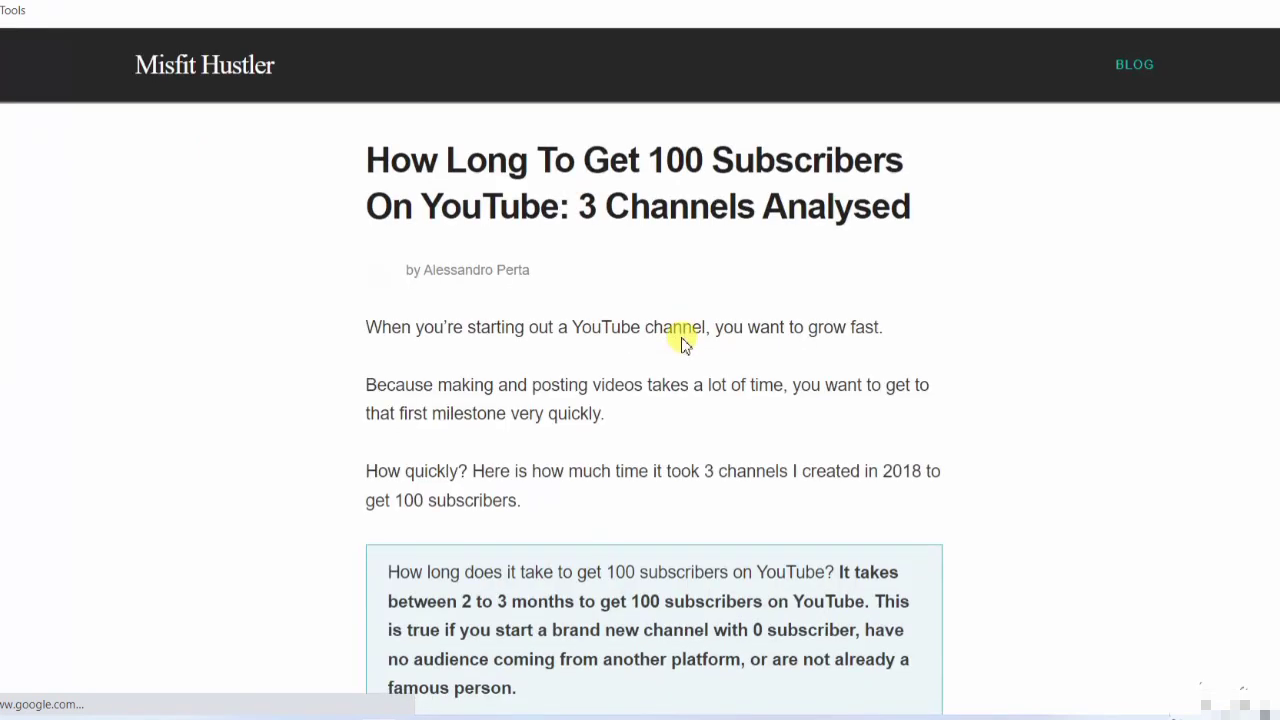
scroll(682, 335, "down", 8)
scroll(682, 343, "down", 5)
scroll(682, 343, "up", 15)
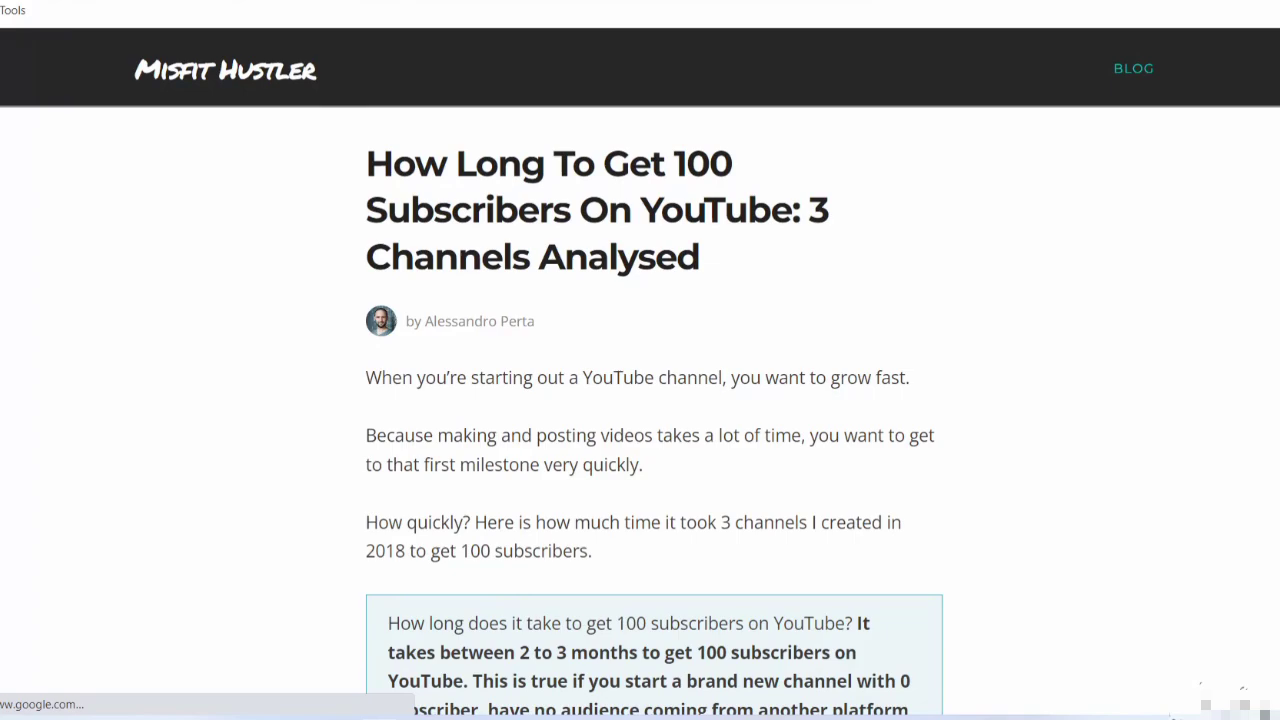
In Rite.ly, create a link to the 100-subscribers article with the YouTube Authority ad and copy the resulting short link.
key("ctrl+Tab")
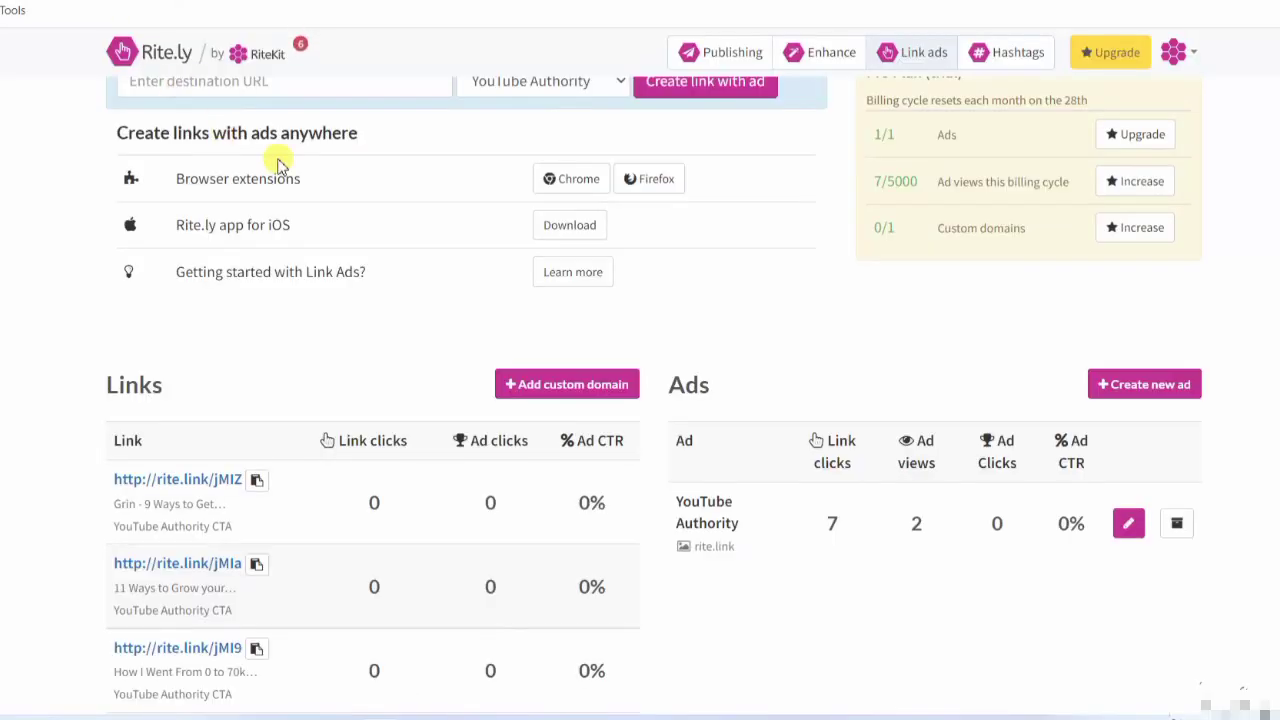
scroll(278, 165, "up", 2)
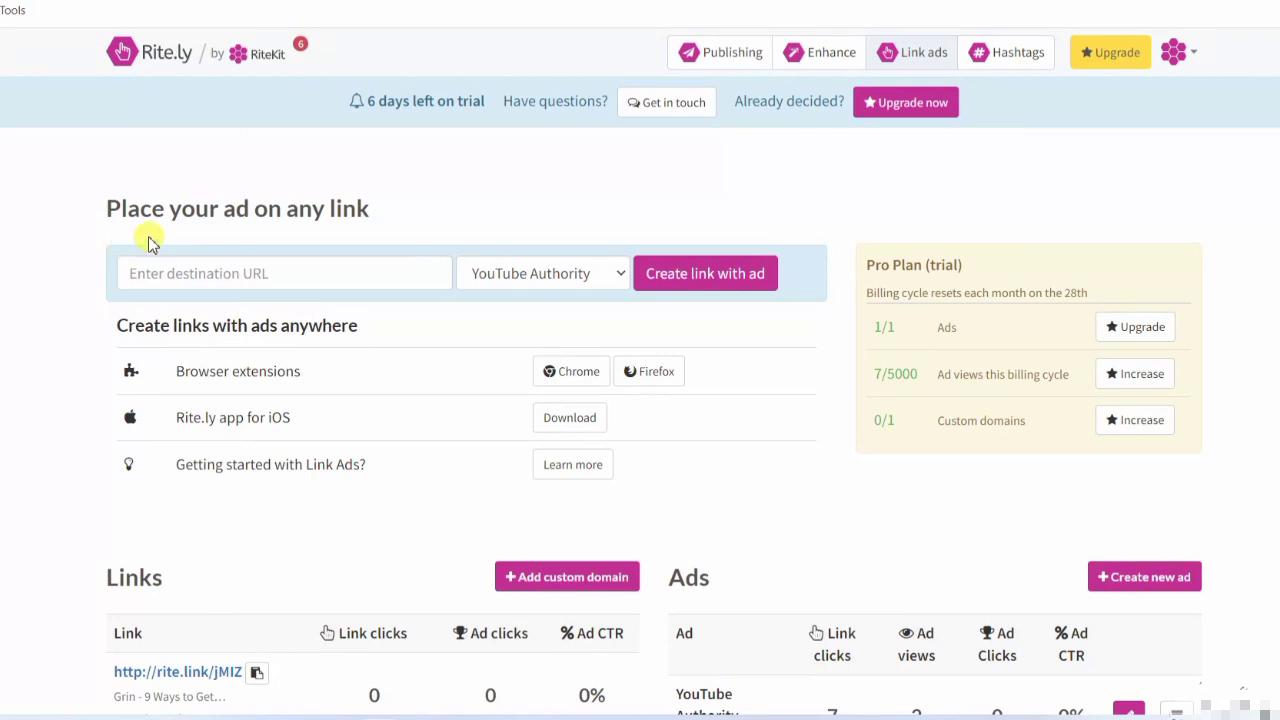
left_click(269, 277)
key("ctrl+v")
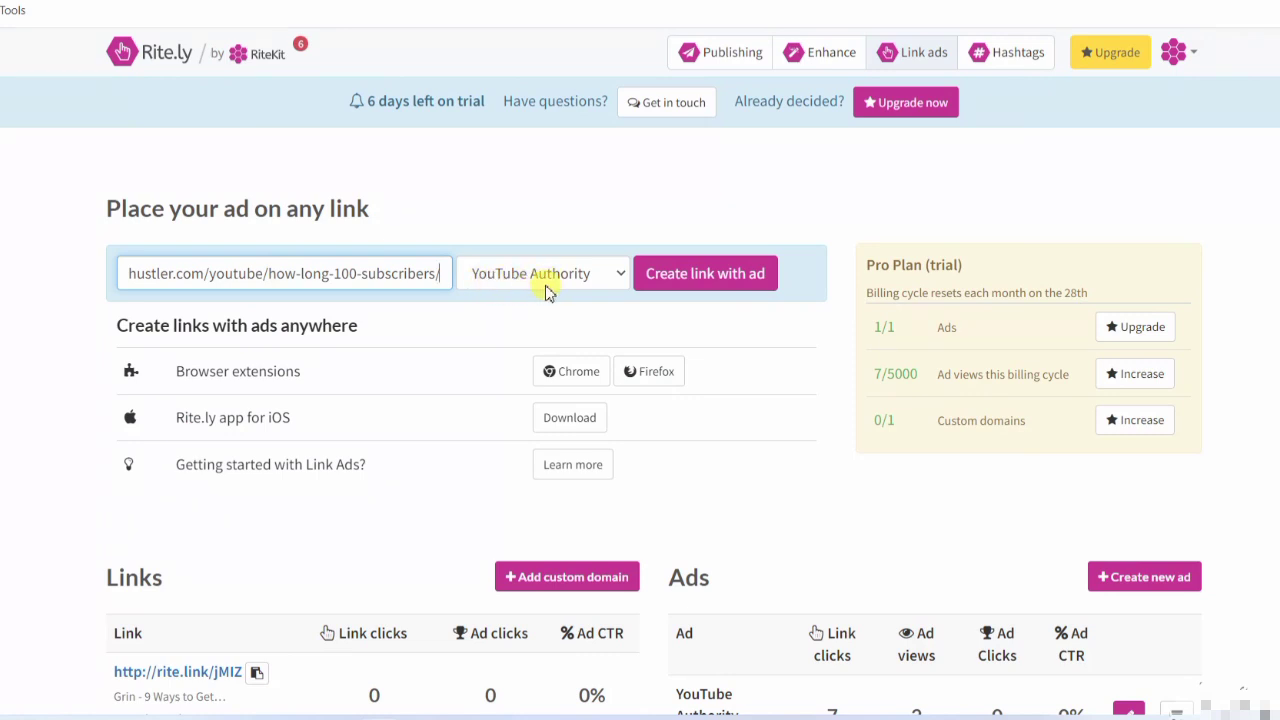
left_click(716, 277)
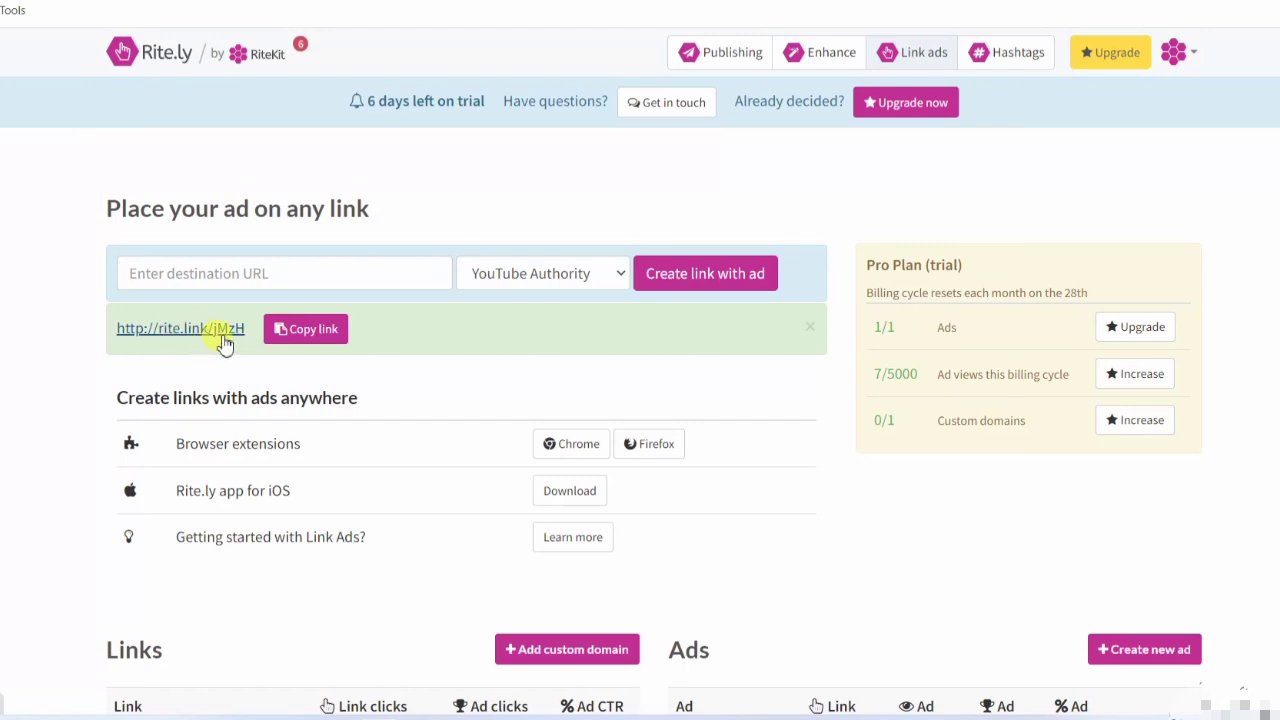
left_click(320, 334)
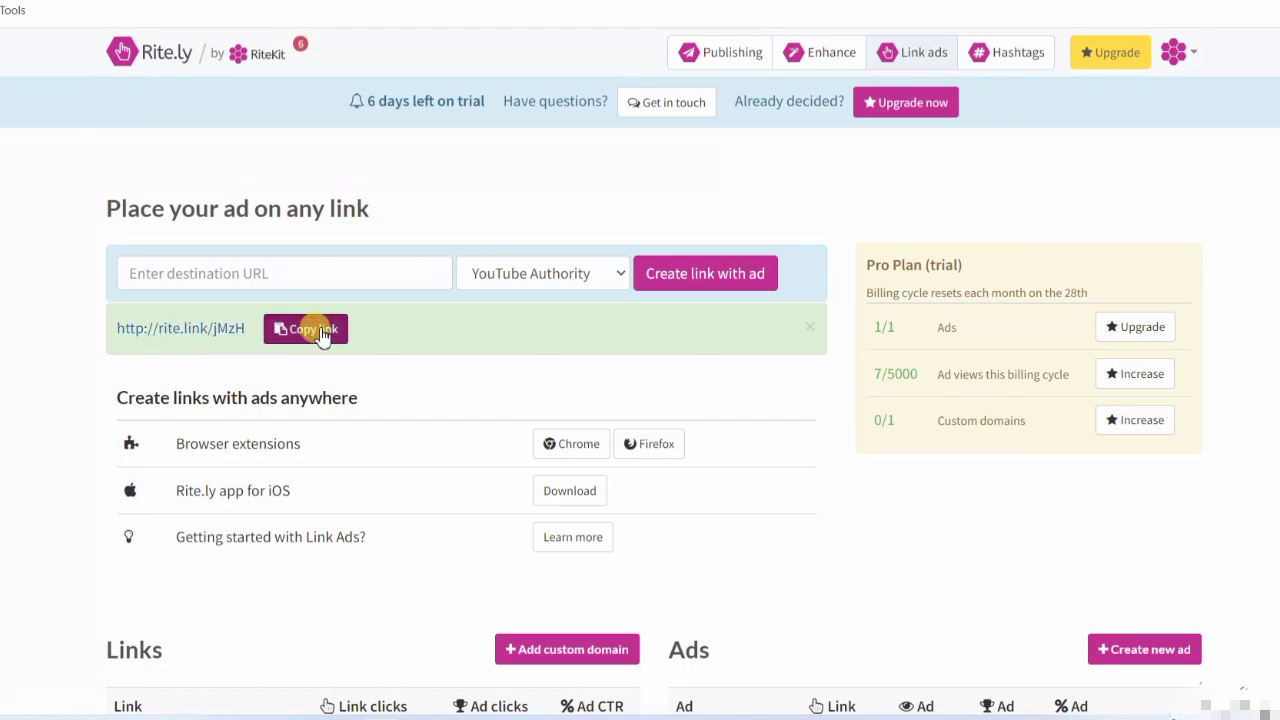
key("ctrl+t")
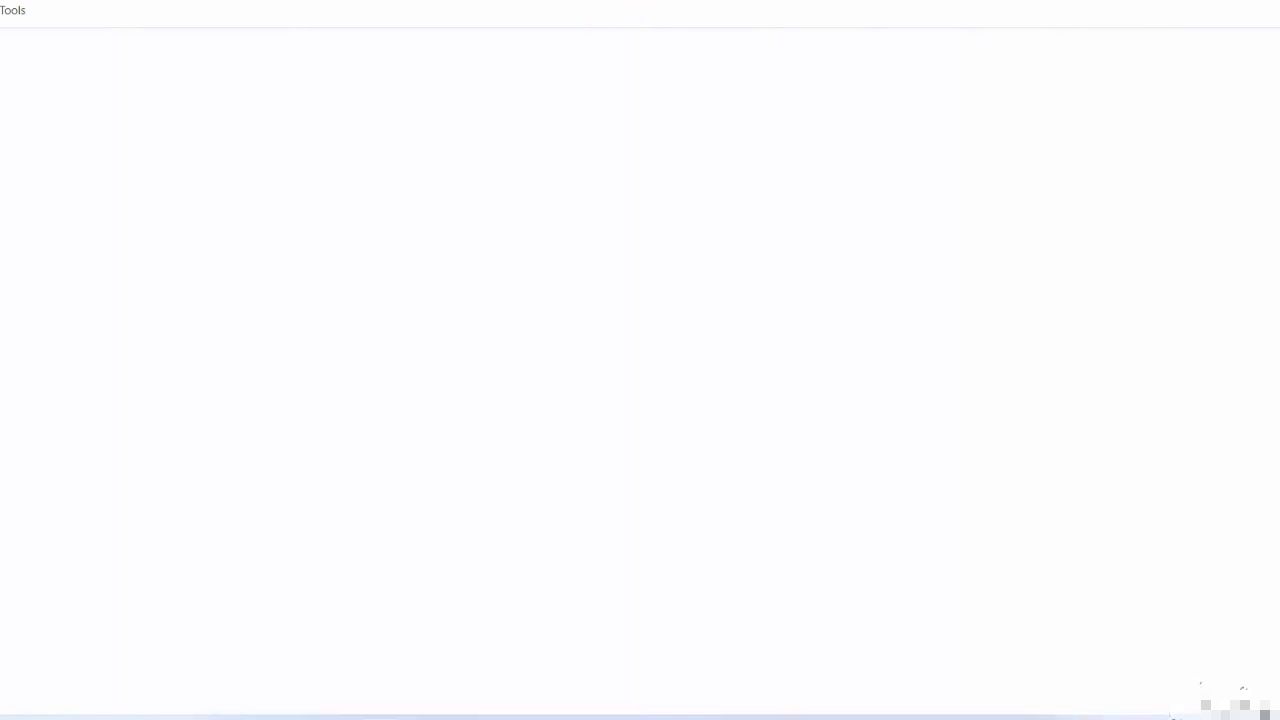
type("http://rite.link/jMzH")
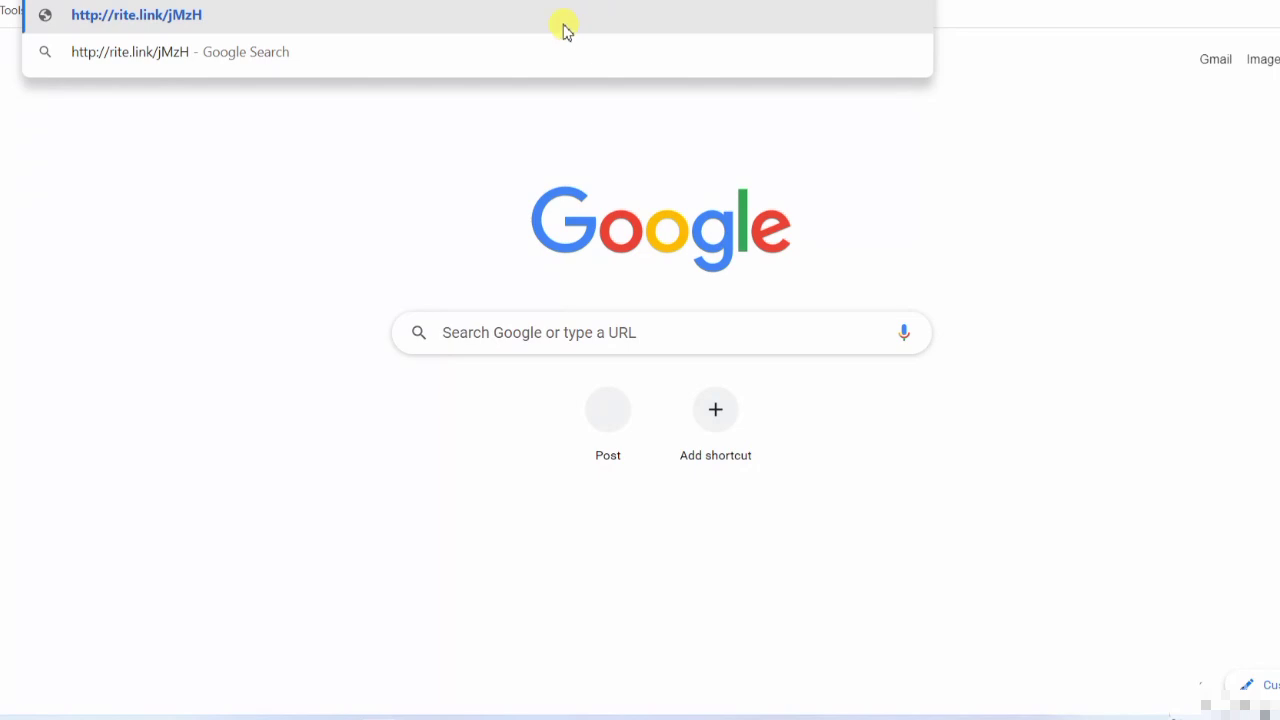
key("Return")
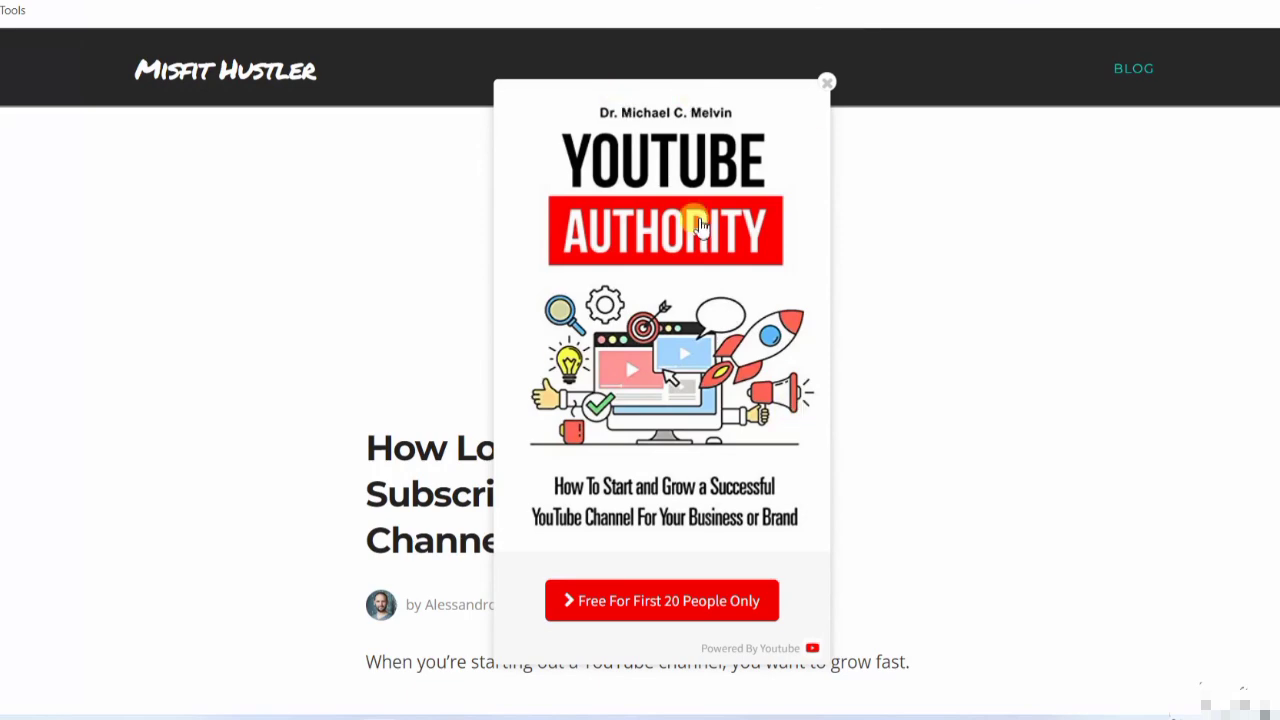
scroll(397, 166, "down", 7)
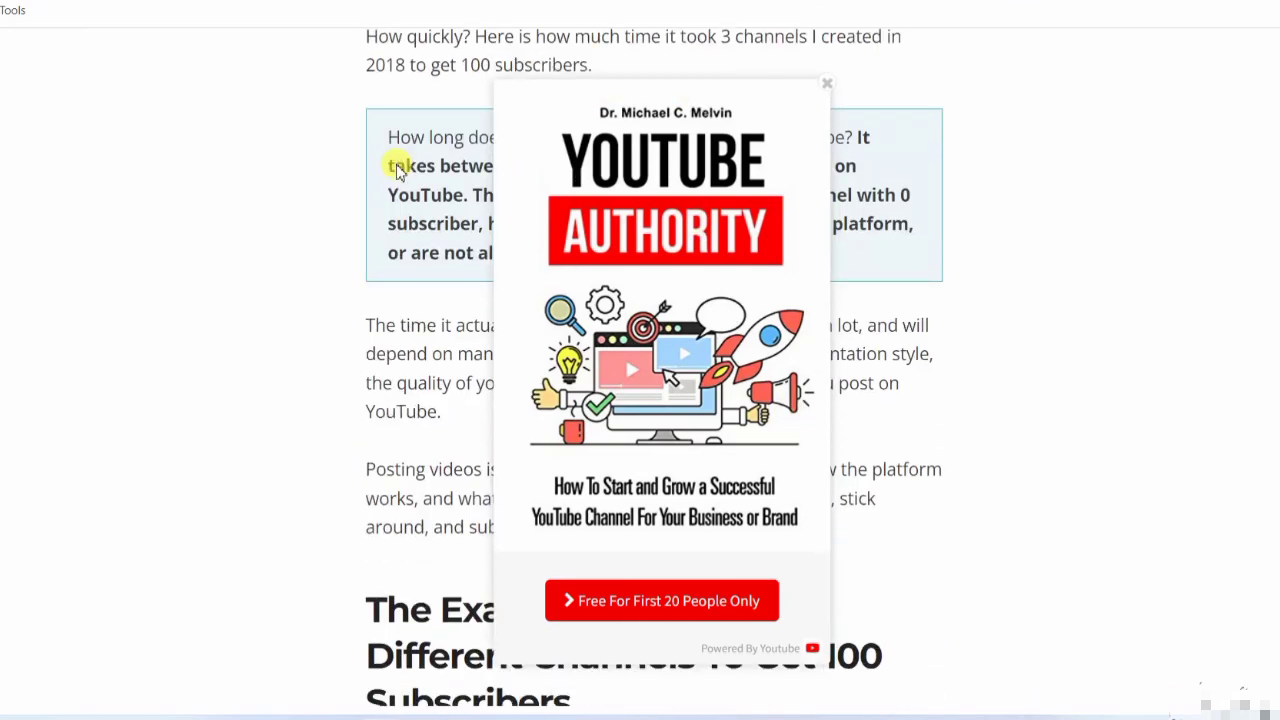
scroll(397, 166, "up", 4)
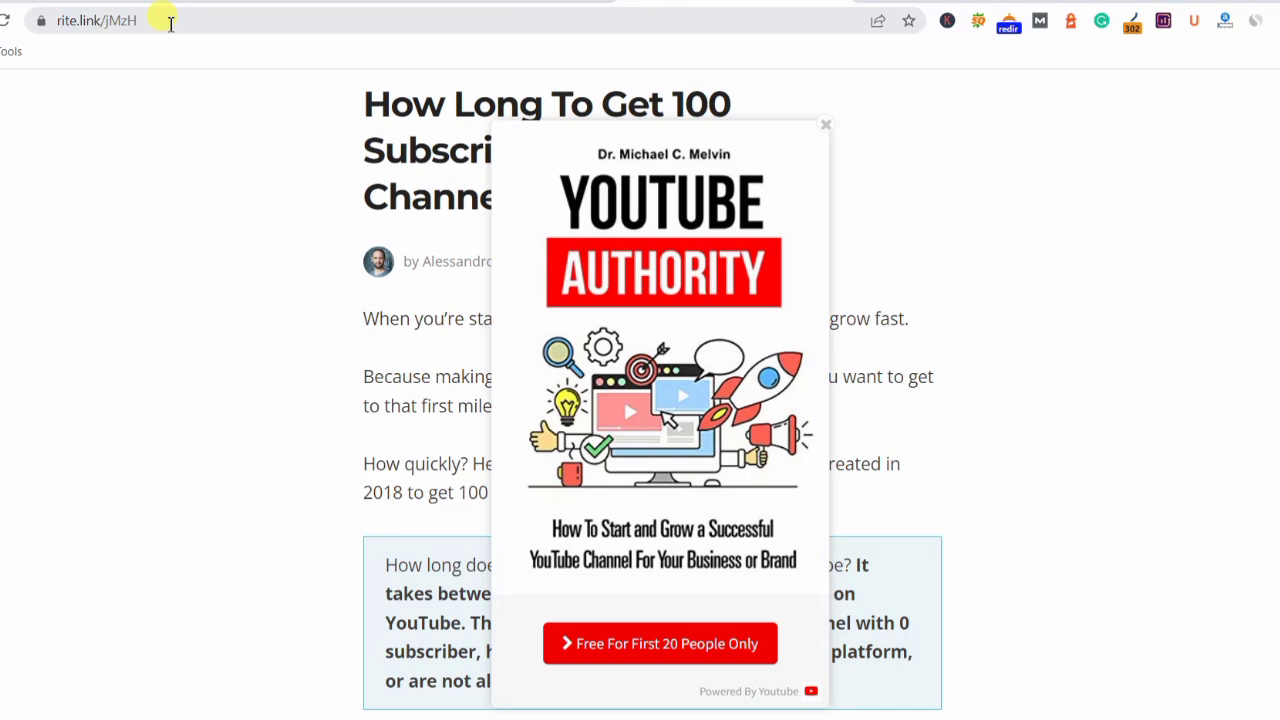
scroll(68, 343, "down", 12)
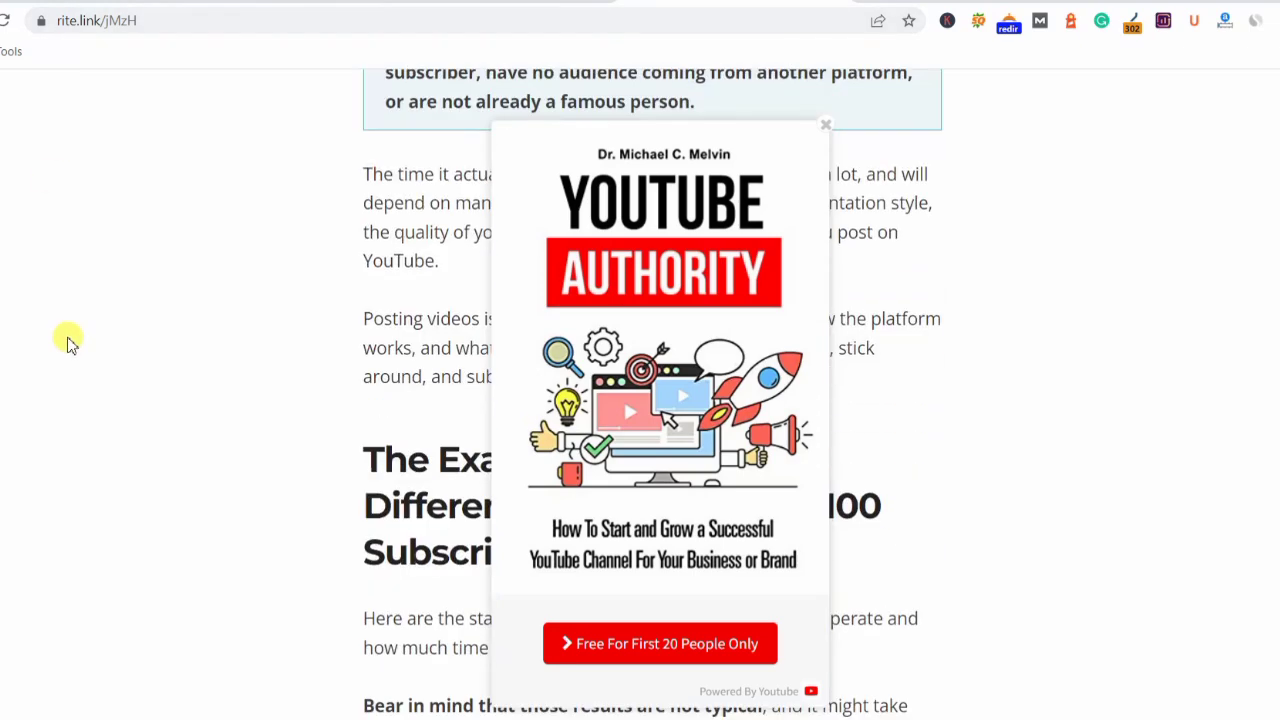